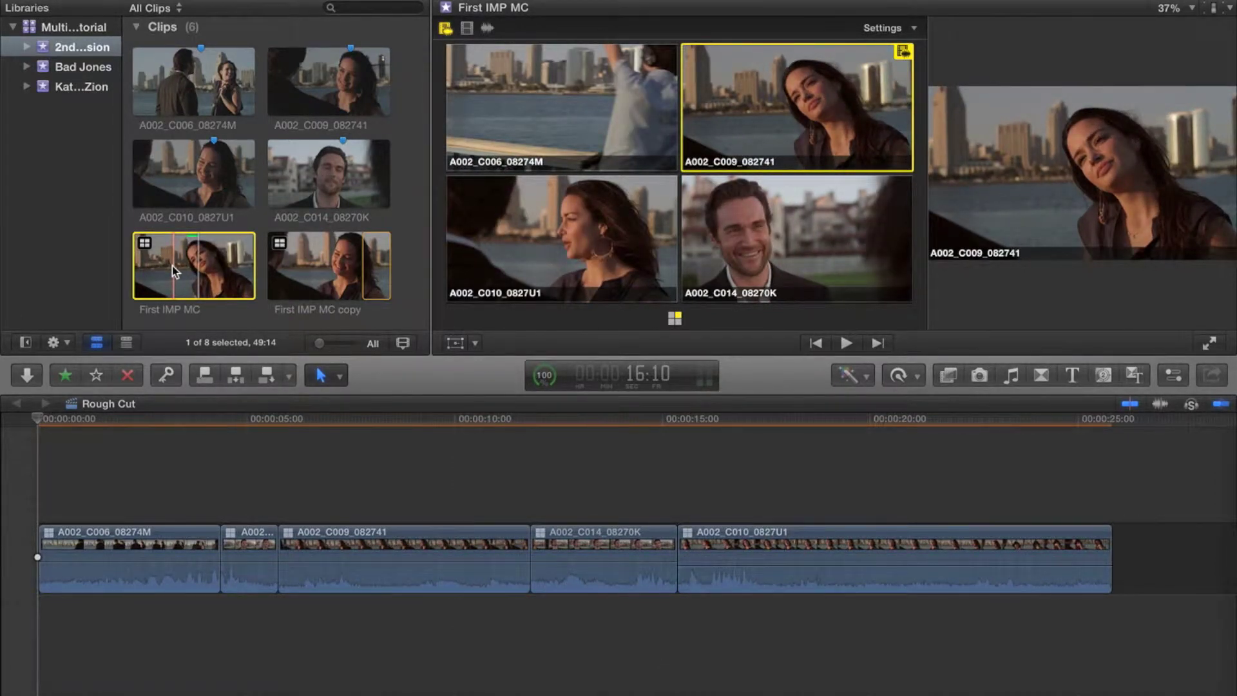
key("space")
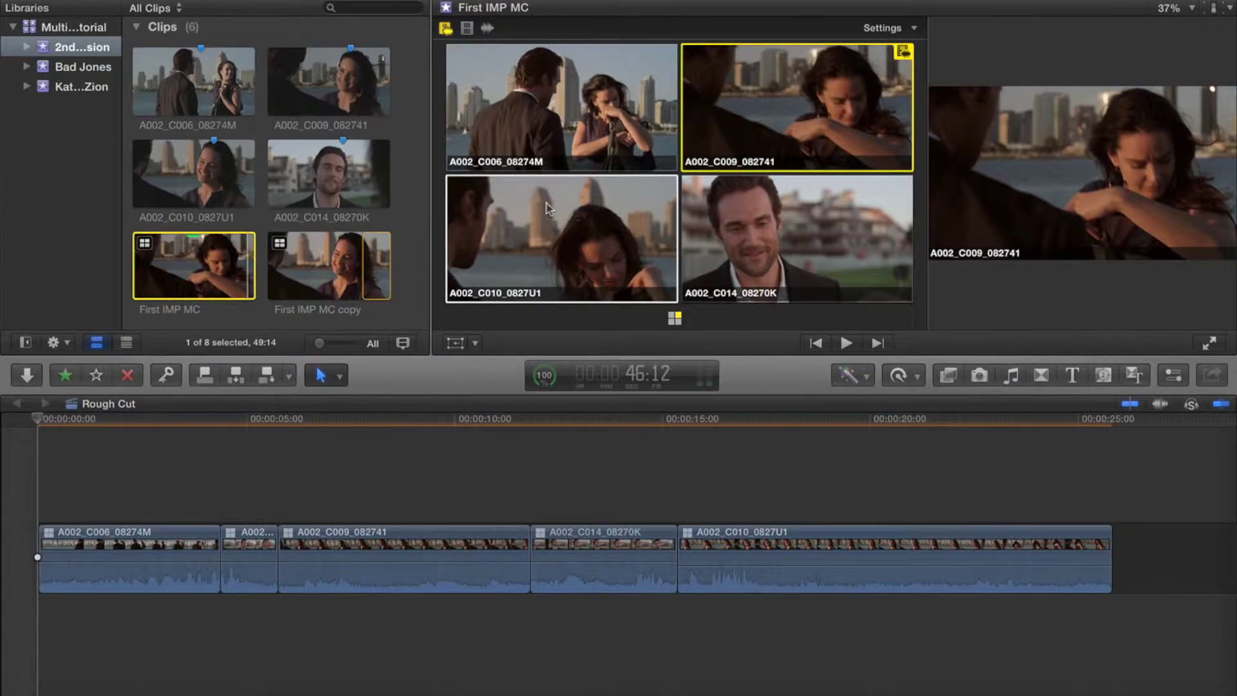
key("shift+super+7")
- Activate the Rough Cut timeline and play it through the C014 shot
left_click(40, 421)
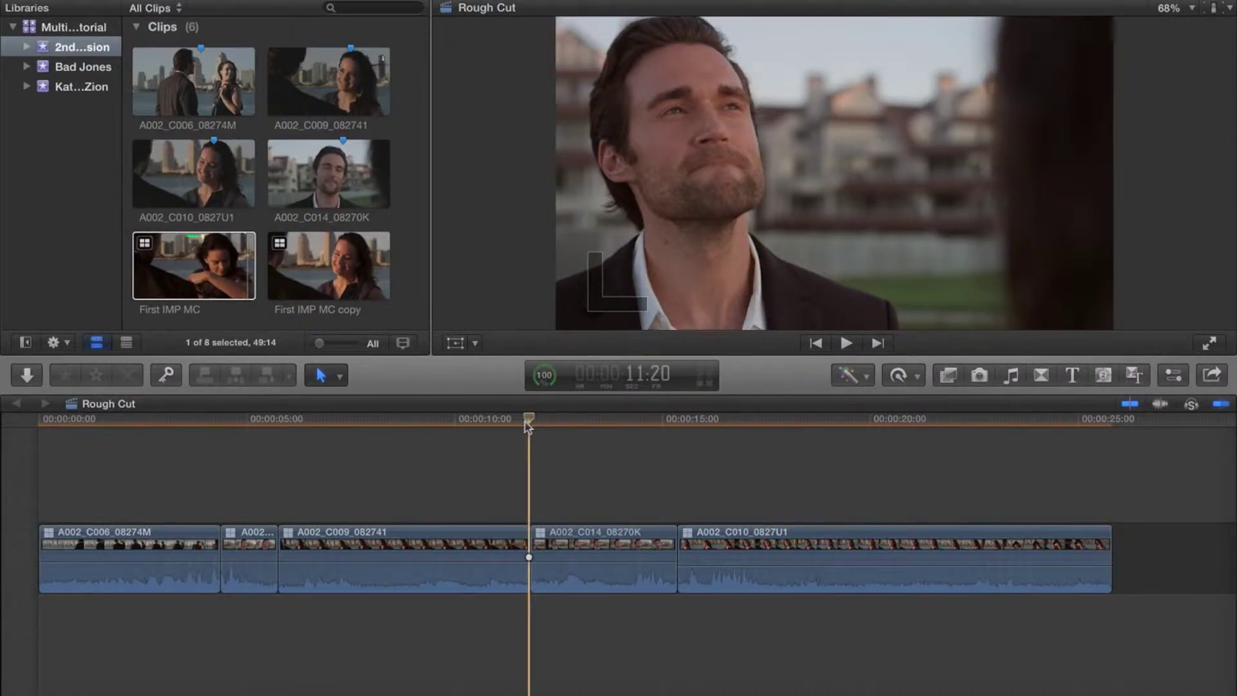
key("space")
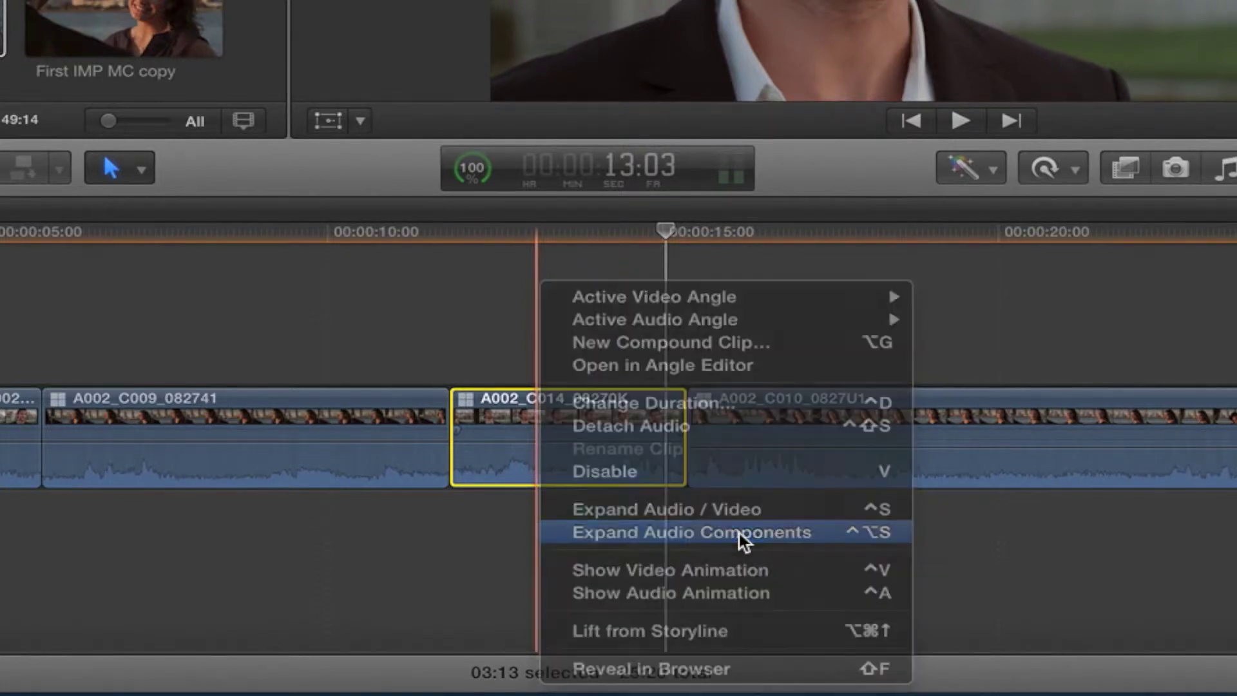
- Expand A002_C014_08270K's audio components, select its video, and show its audio inspector
left_click(740, 533)
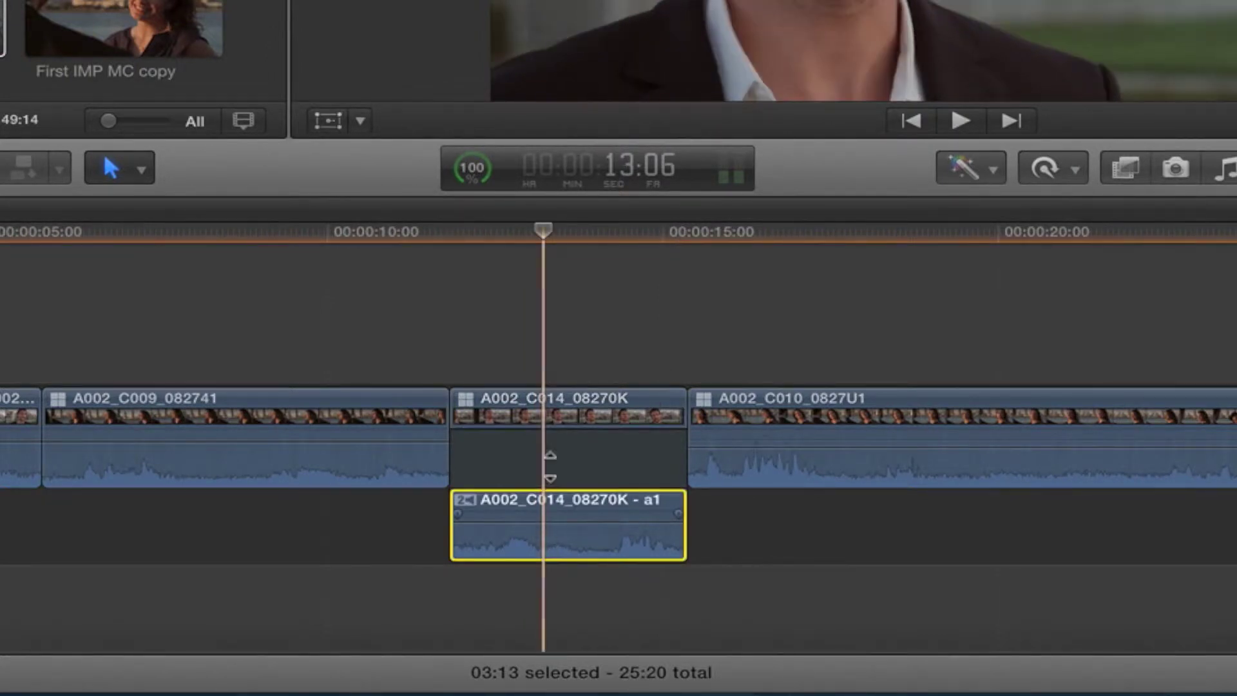
left_click(580, 416)
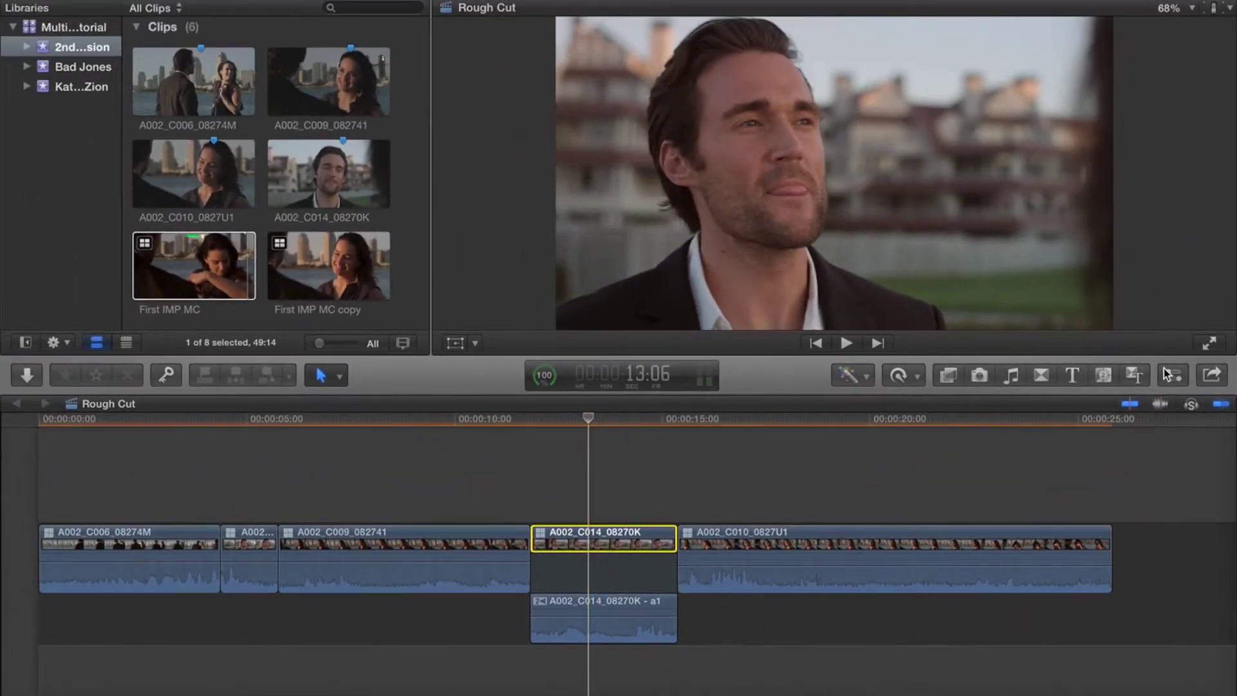
left_click(1174, 376)
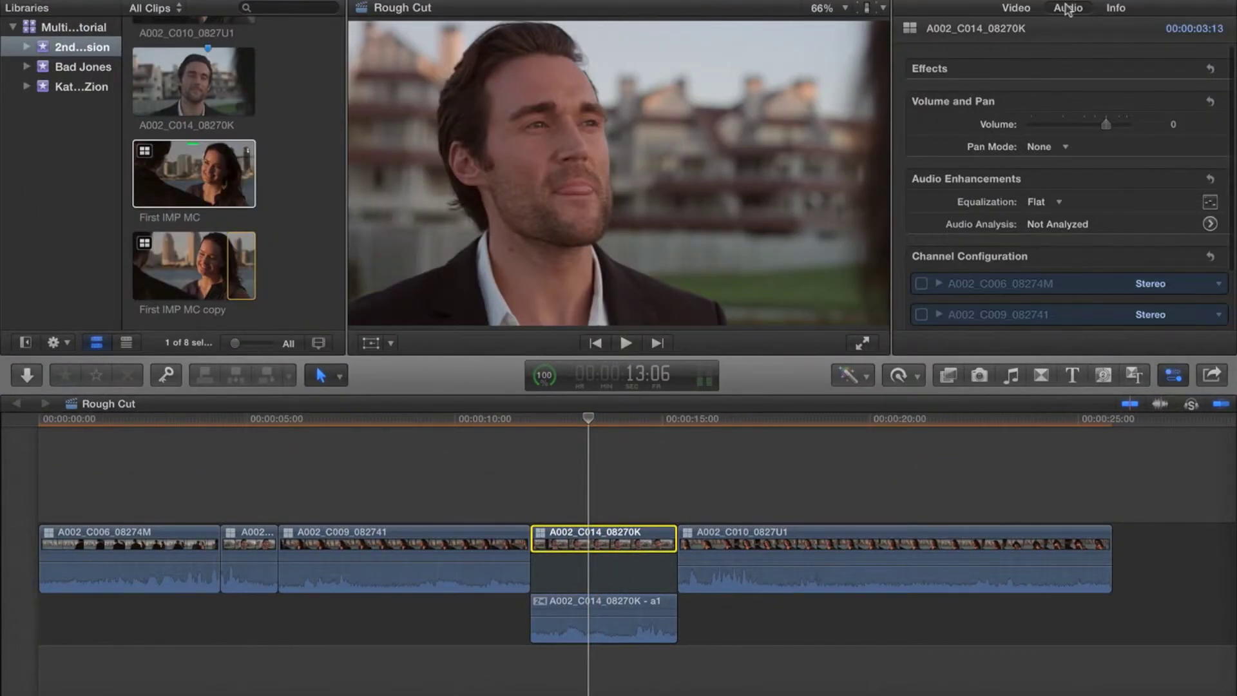
scroll(1069, 88, "down", 3)
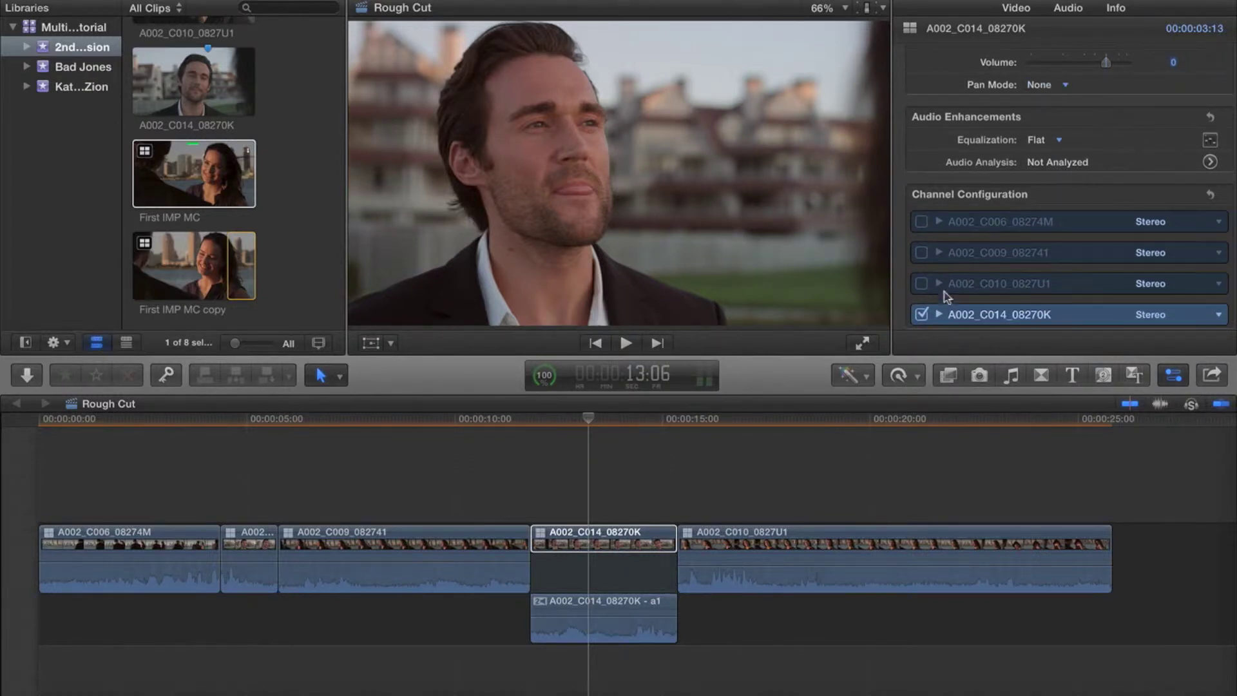
- Expand the C006, C009 and C010 angle rows in Channel Configuration
left_click(938, 252)
left_click(939, 222)
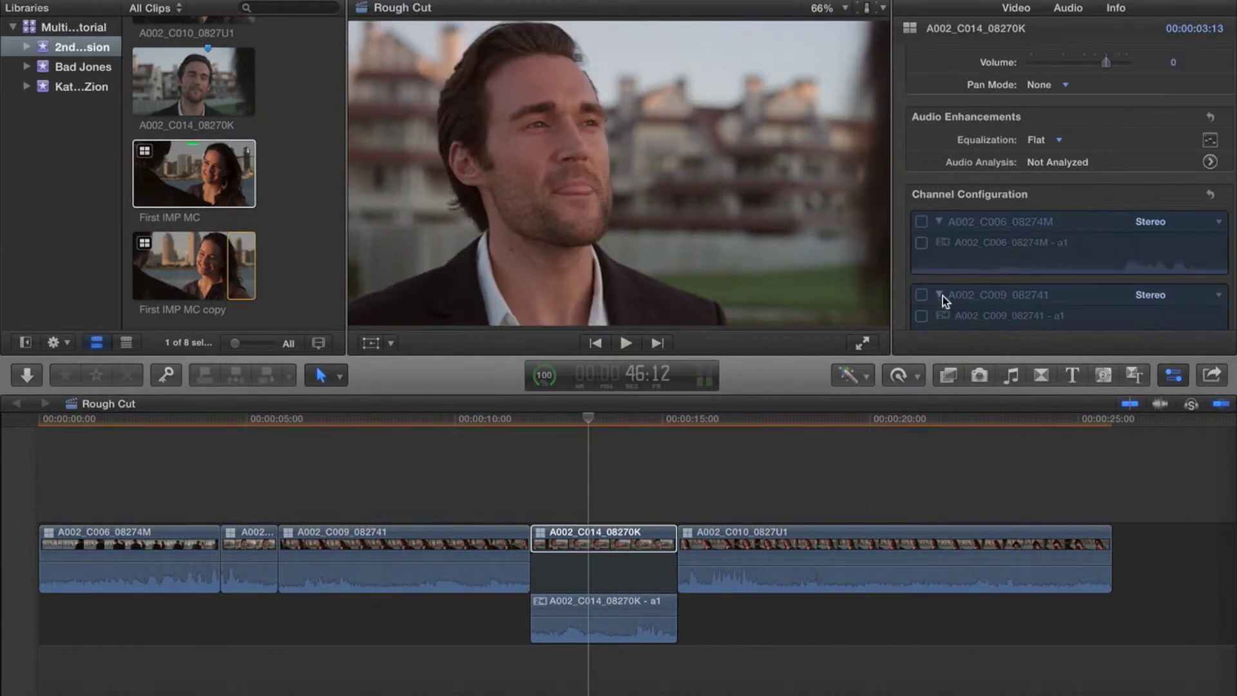
scroll(1033, 226, "down", 3)
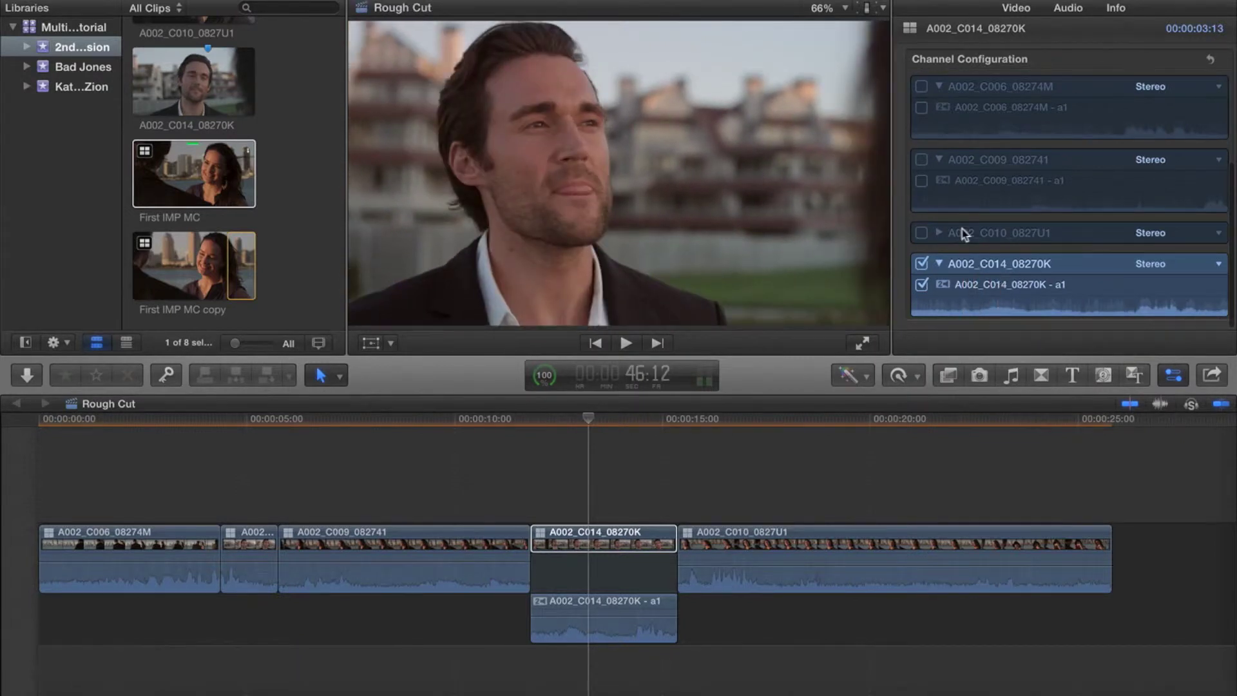
left_click(937, 233)
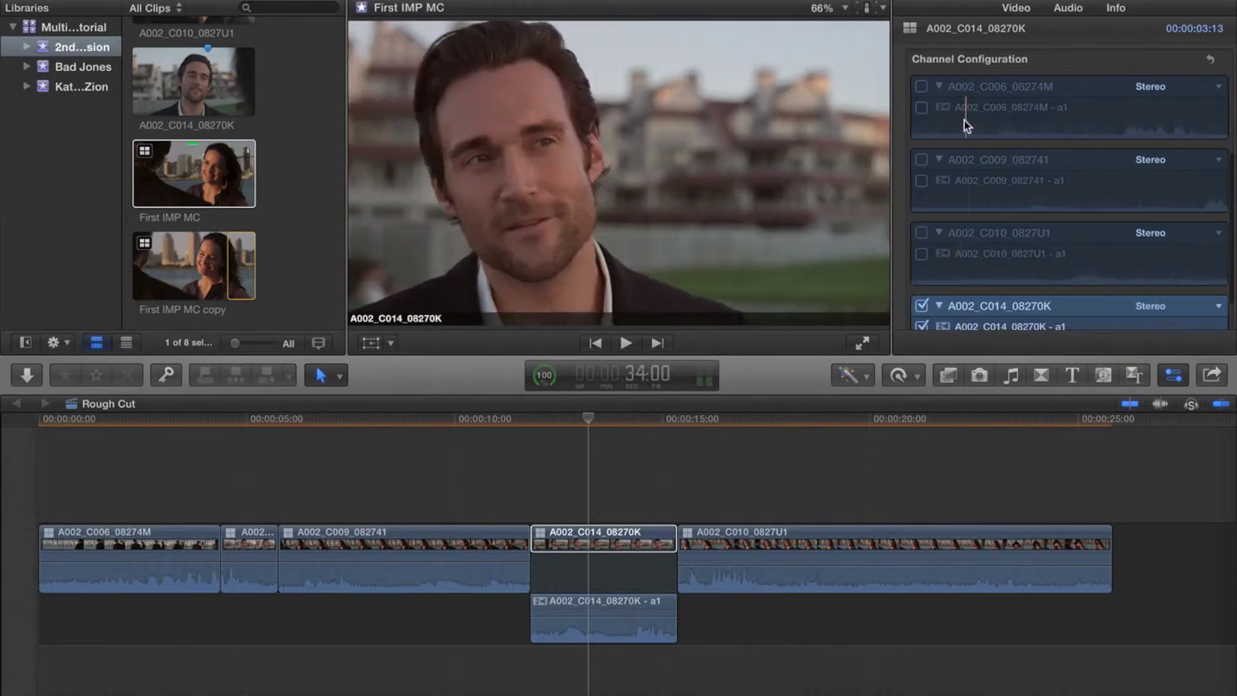
scroll(970, 294, "down", 2)
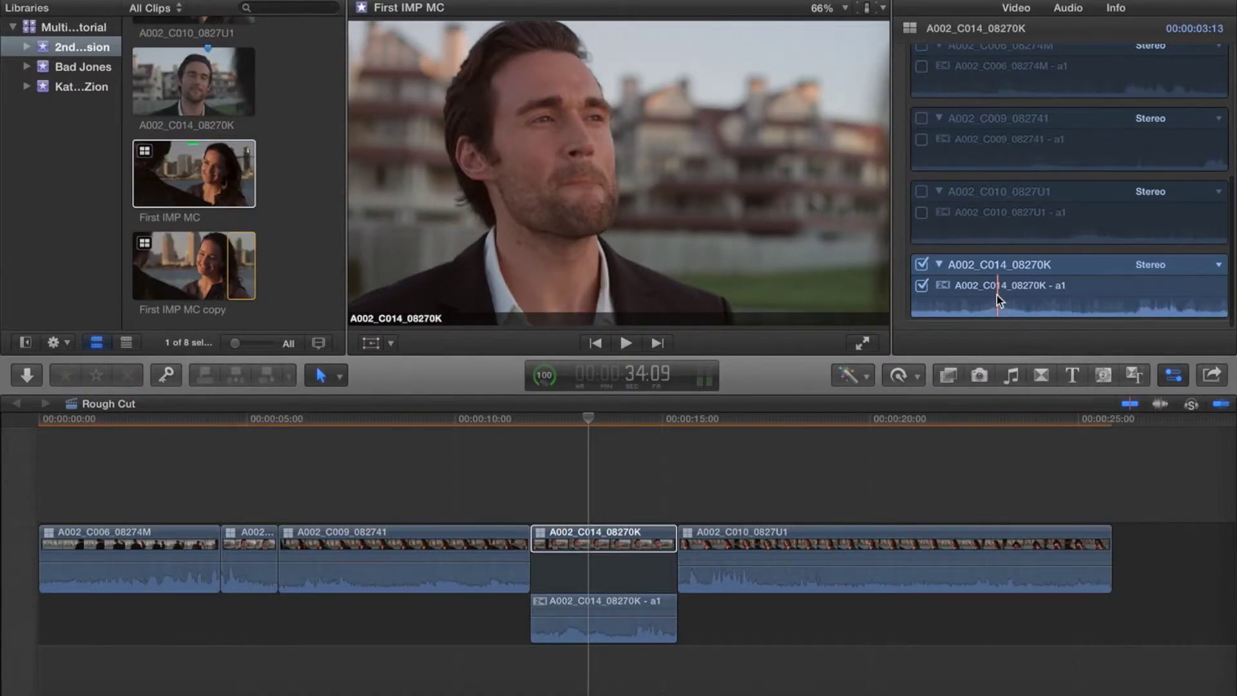
scroll(1004, 142, "up", 3)
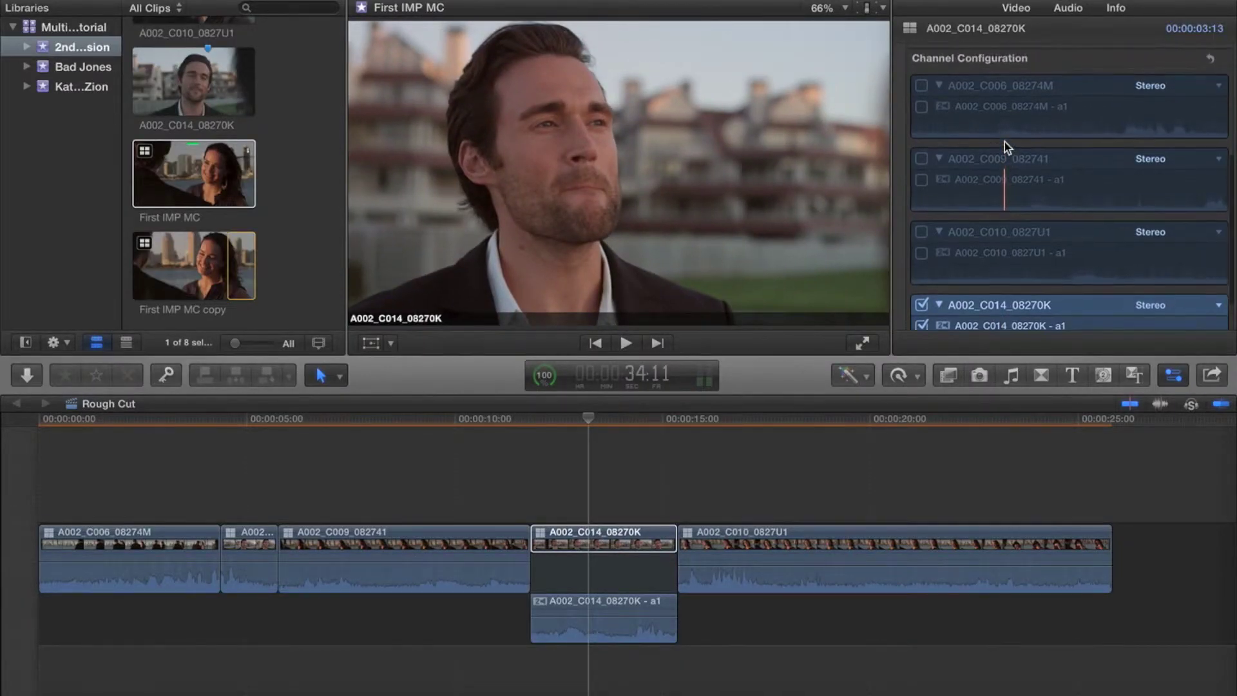
scroll(996, 181, "down", 3)
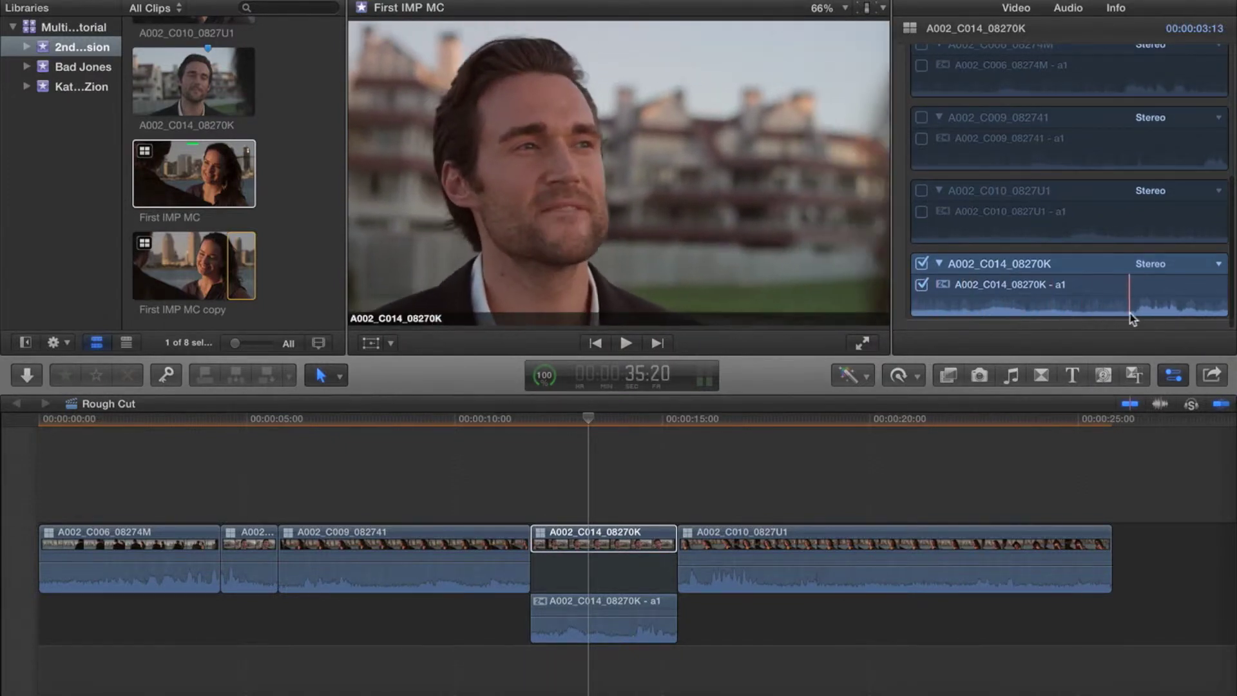
- Preview the clip's audio, then enable the A002_C010_0827U1 angle's audio
key("space")
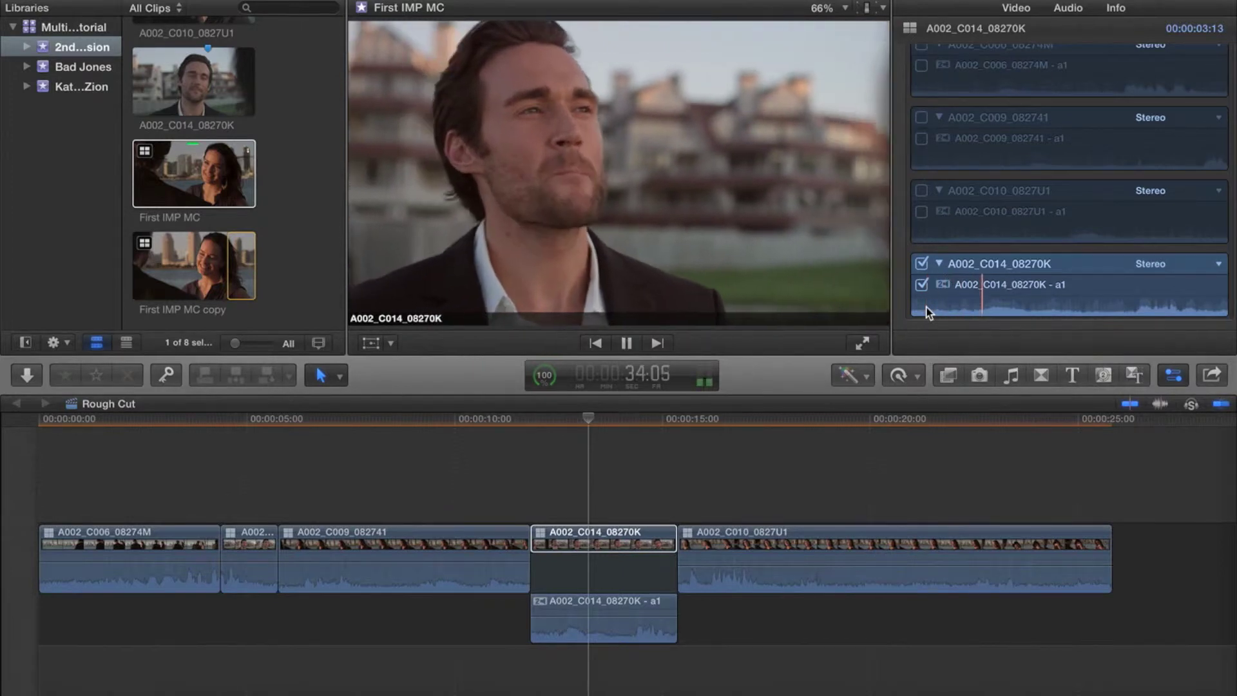
key("space")
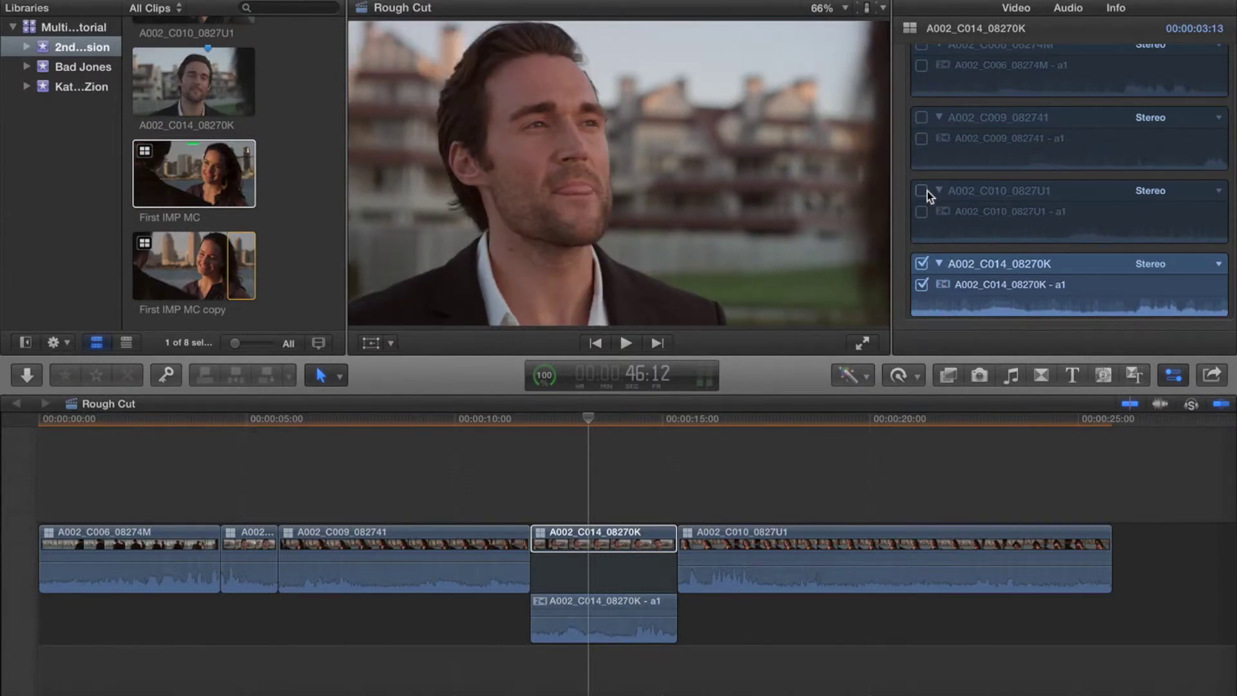
left_click(923, 192)
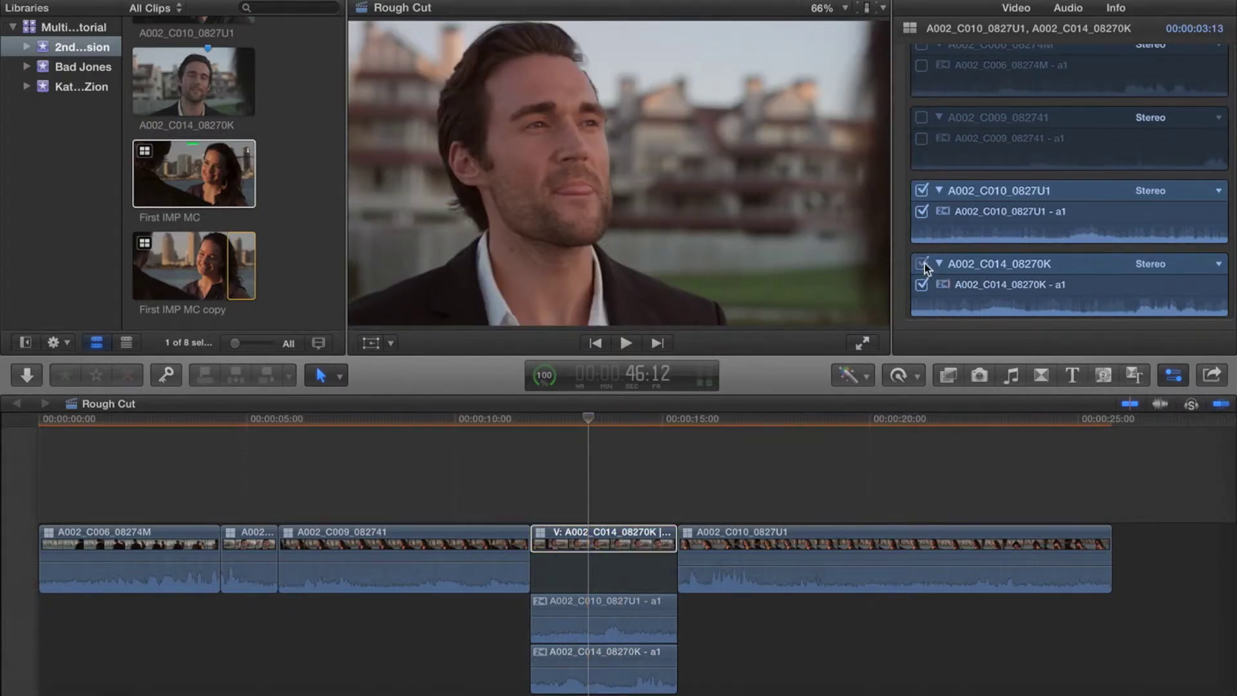
- Disable C014 audio, audition C010, then switch to C009 audio and drop C010
left_click(924, 262)
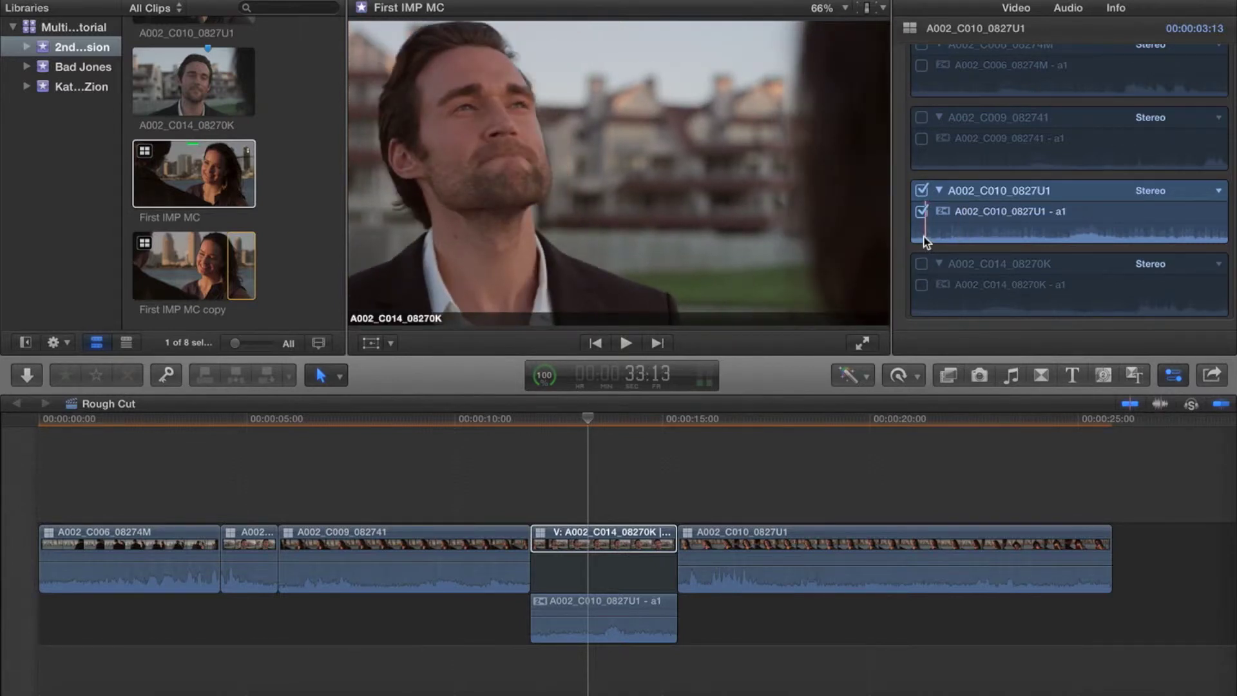
key("space")
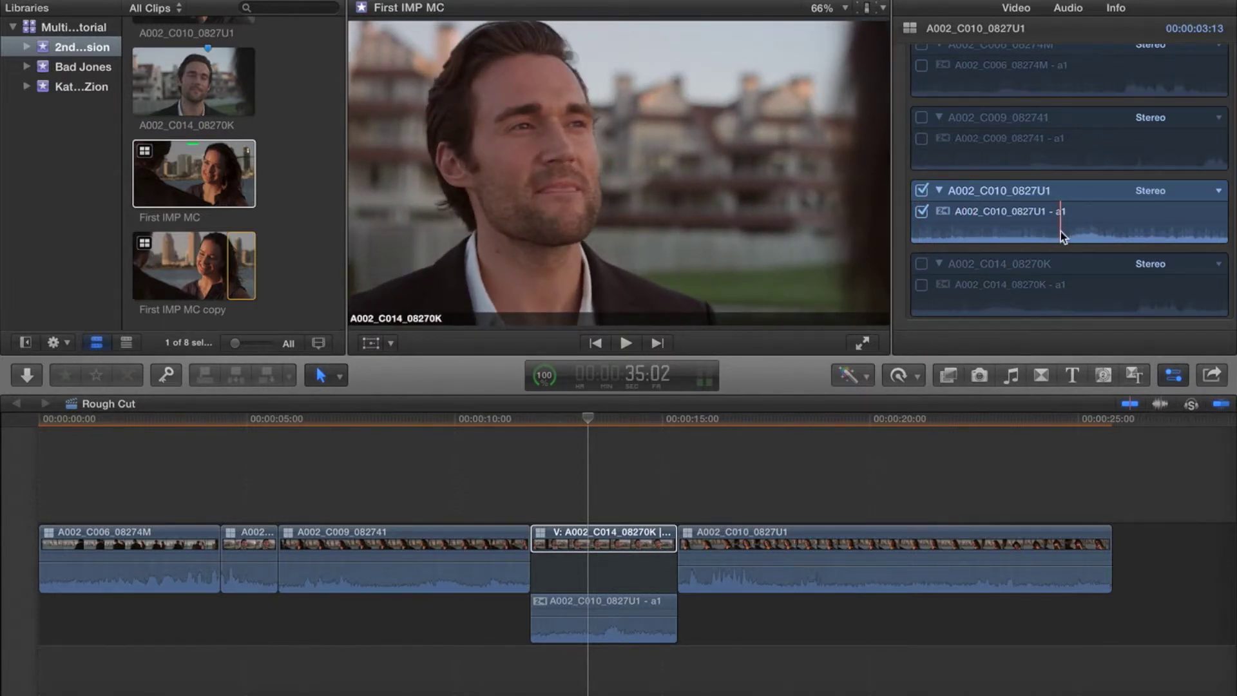
scroll(1060, 231, "up", 2)
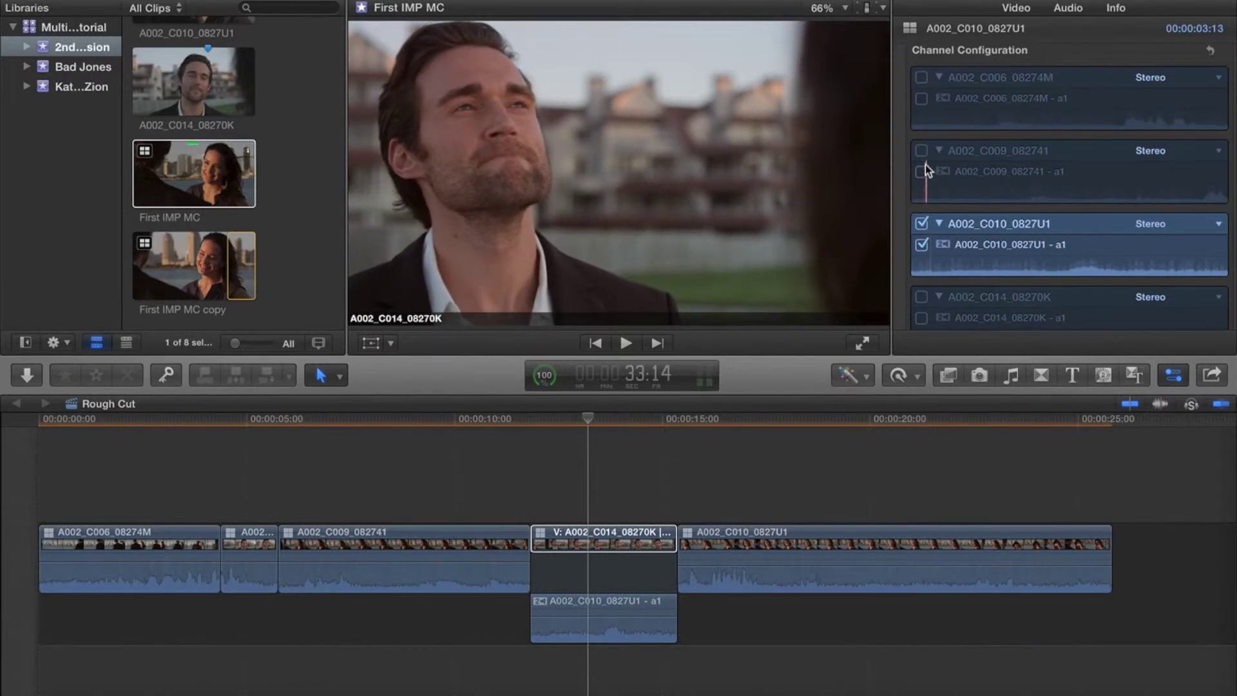
left_click(921, 152)
left_click(924, 222)
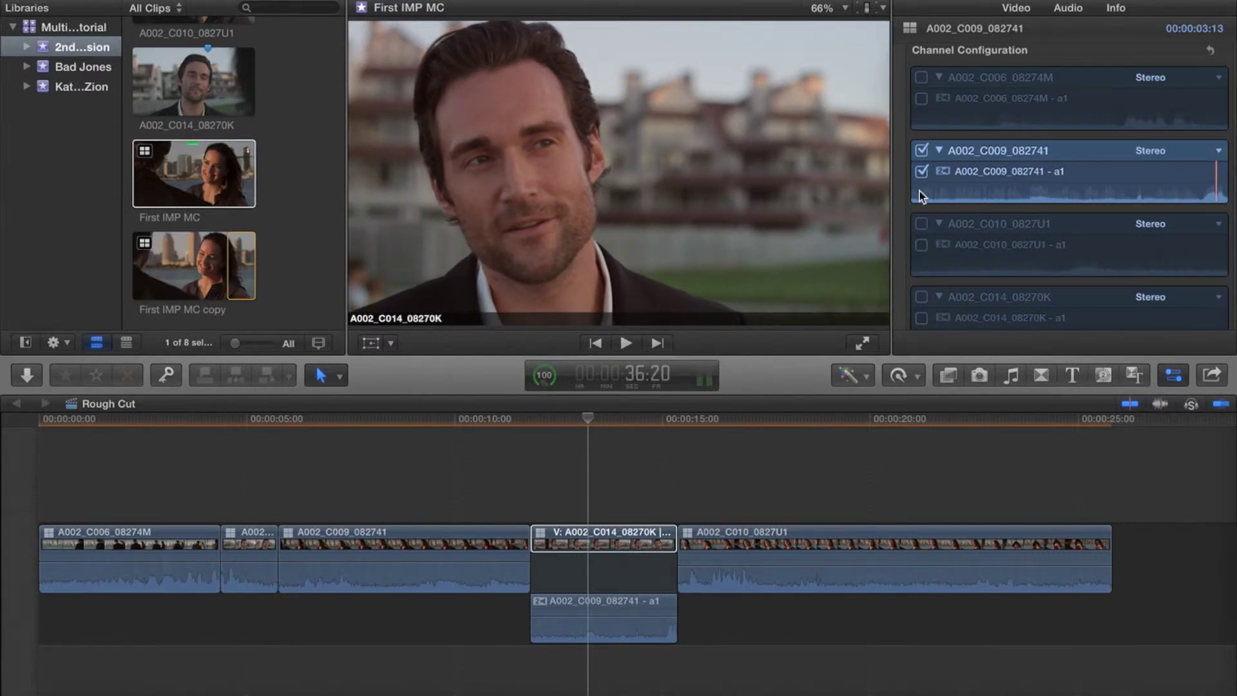
- Enable A002_C006_08274M audio, disable A002_C009_082741, and play to hear it
left_click(923, 77)
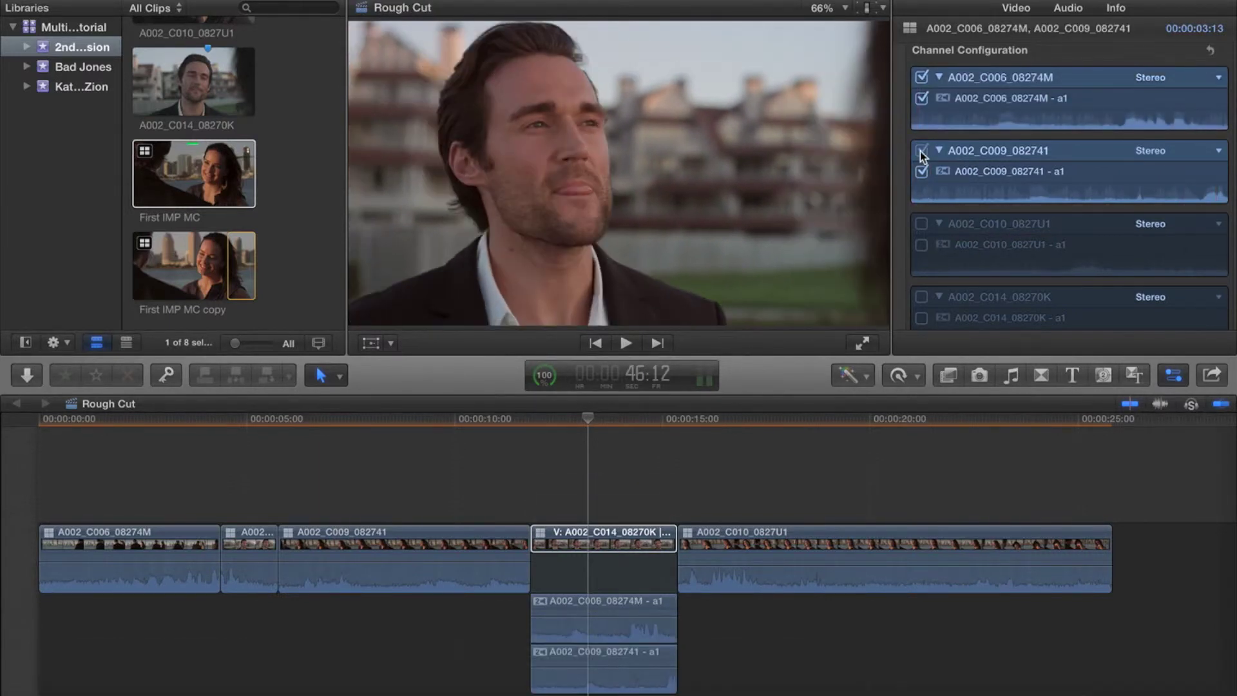
left_click(921, 150)
key("space")
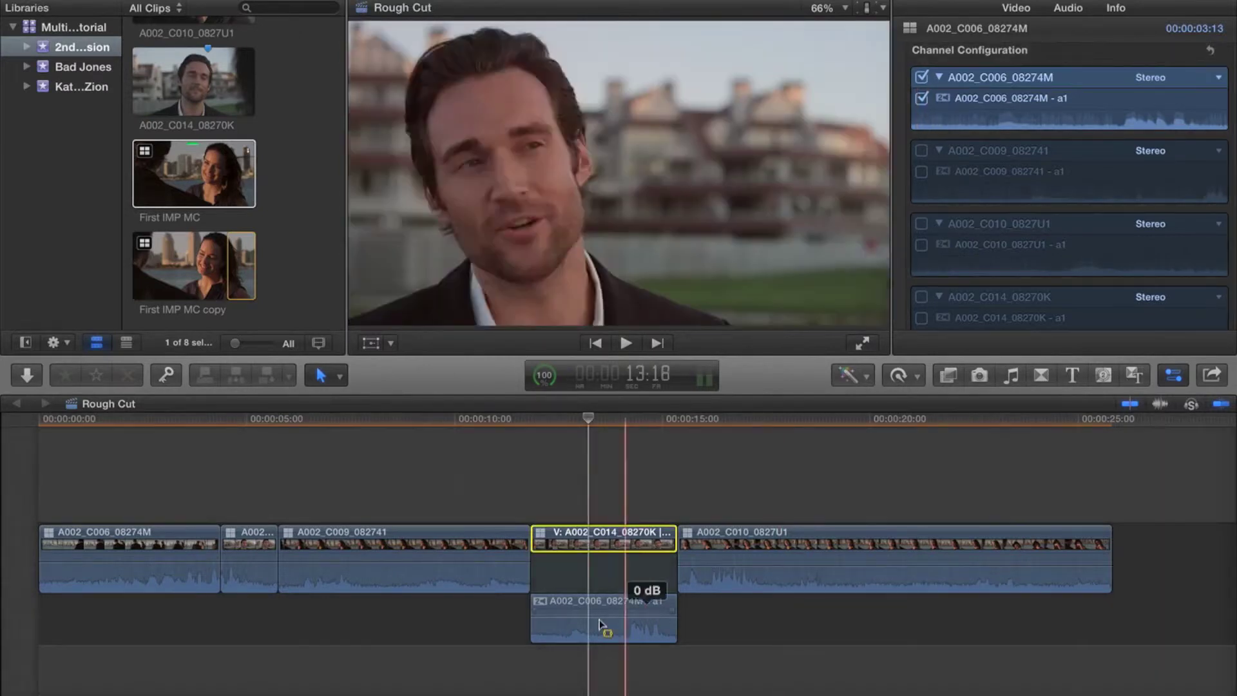
- Jump back before the C014 clip and replay the section to review its audio
left_click(517, 424)
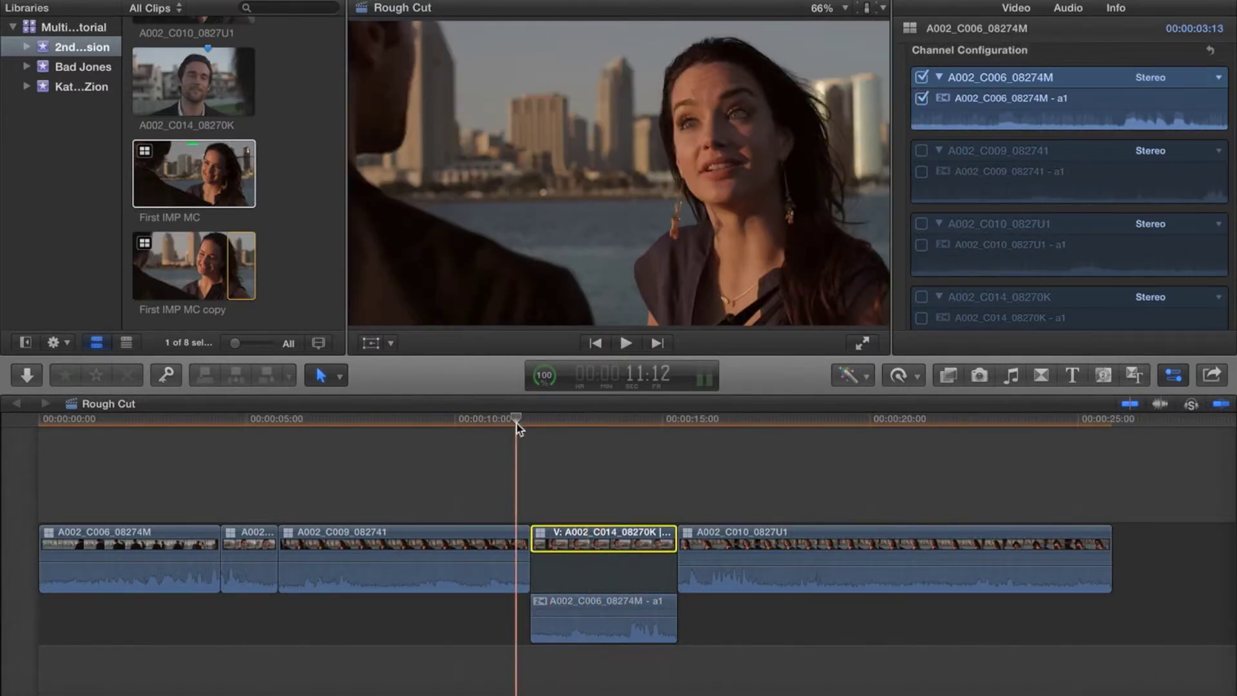
key("space")
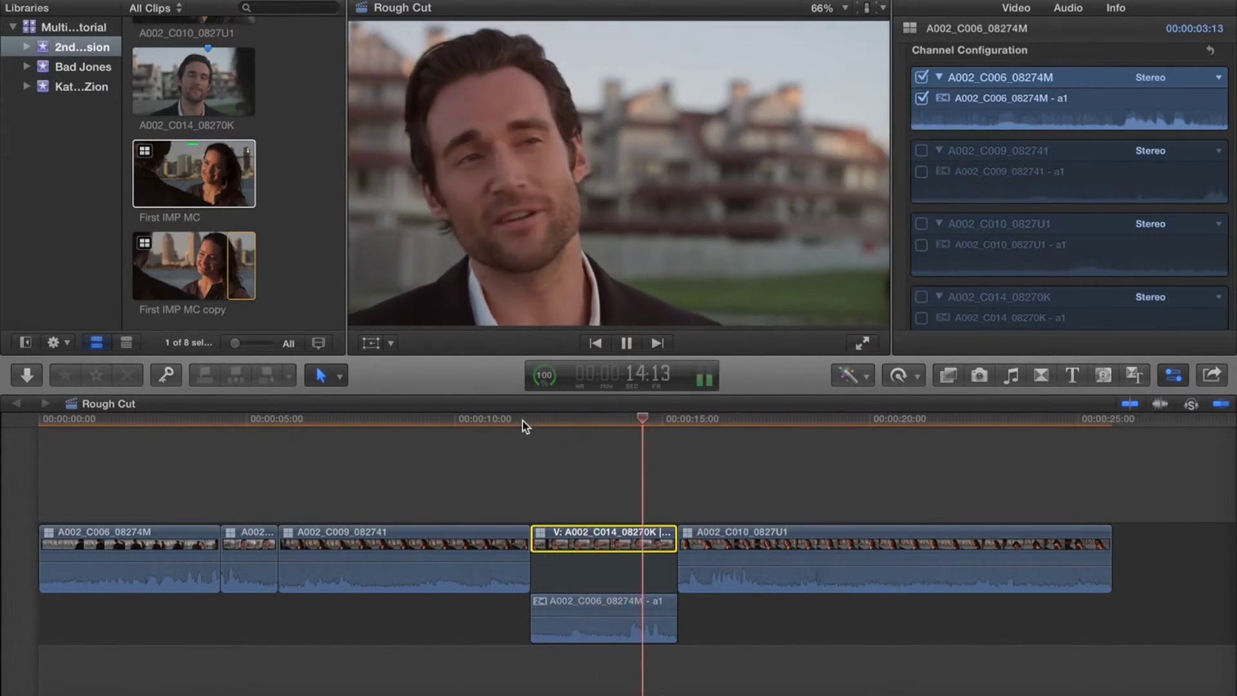
key("space")
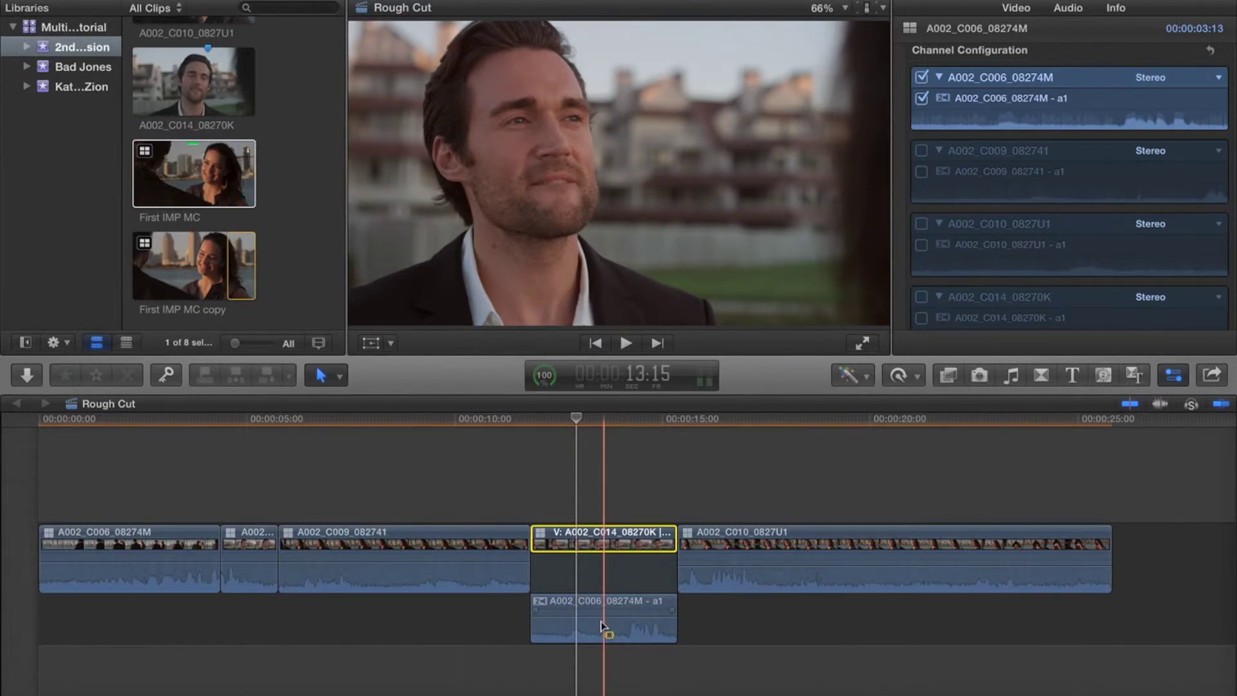
- Detach the C014 clip's audio, then collapse the new C006 audio clip's components
right_click(601, 534)
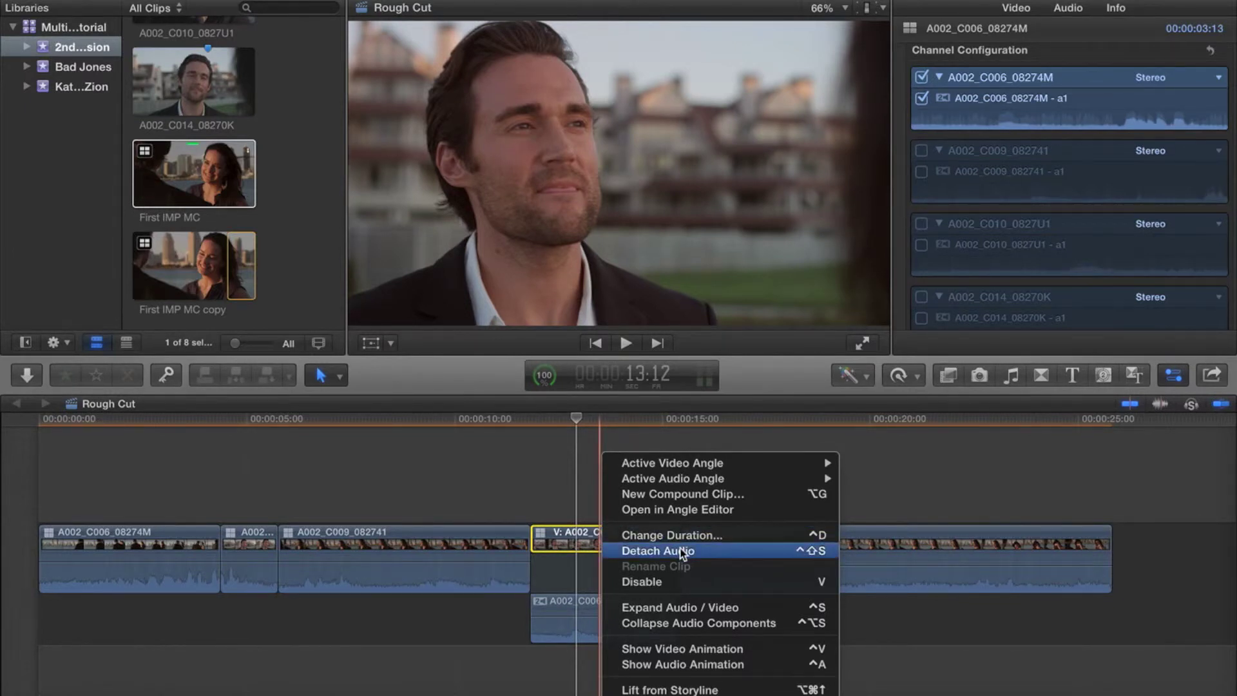
left_click(728, 551)
scroll(727, 618, "down", 2)
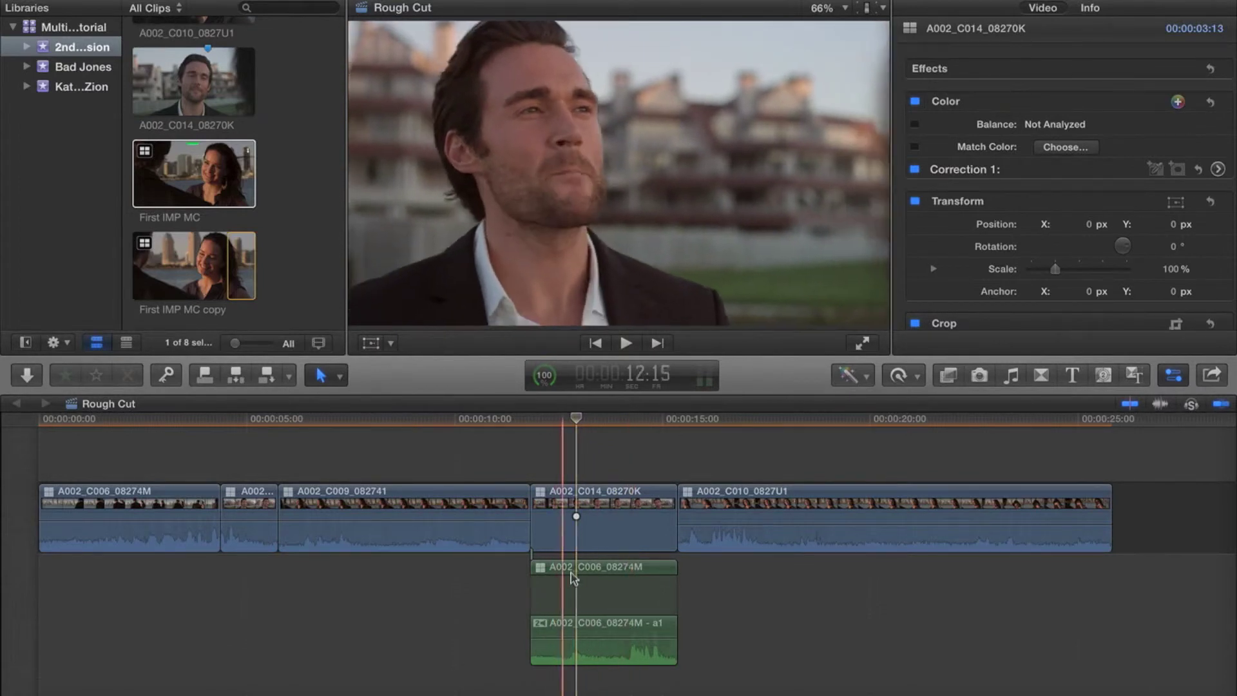
right_click(602, 571)
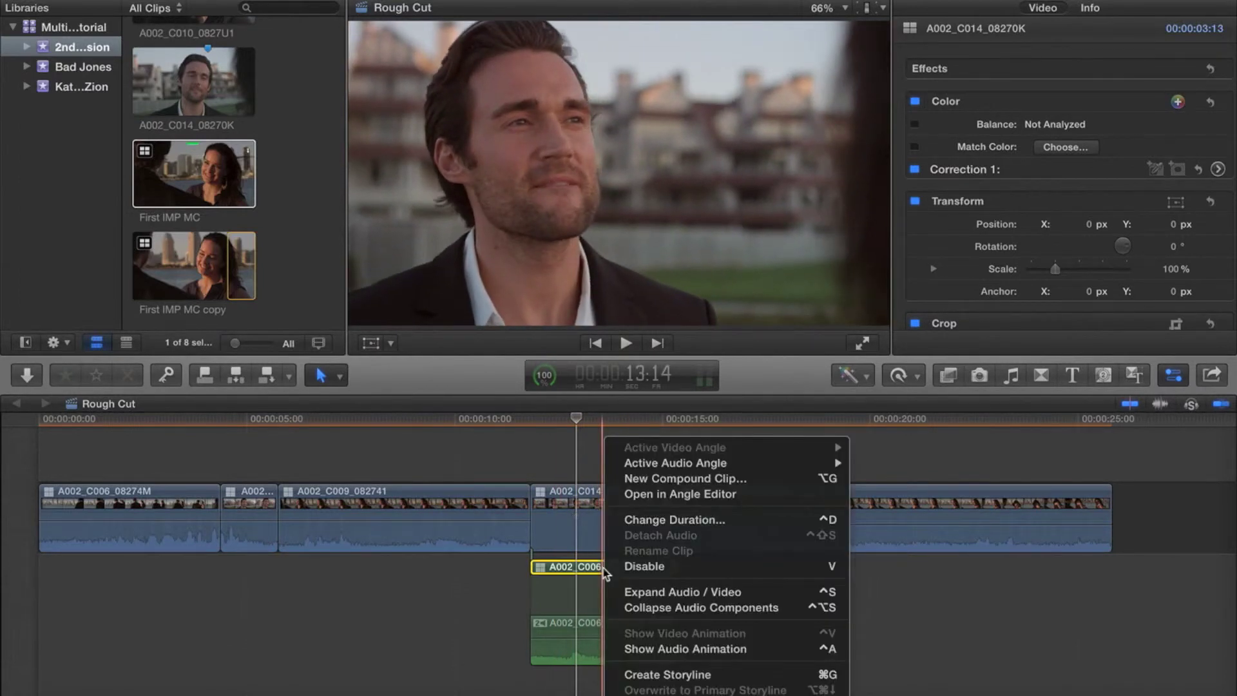
left_click(713, 609)
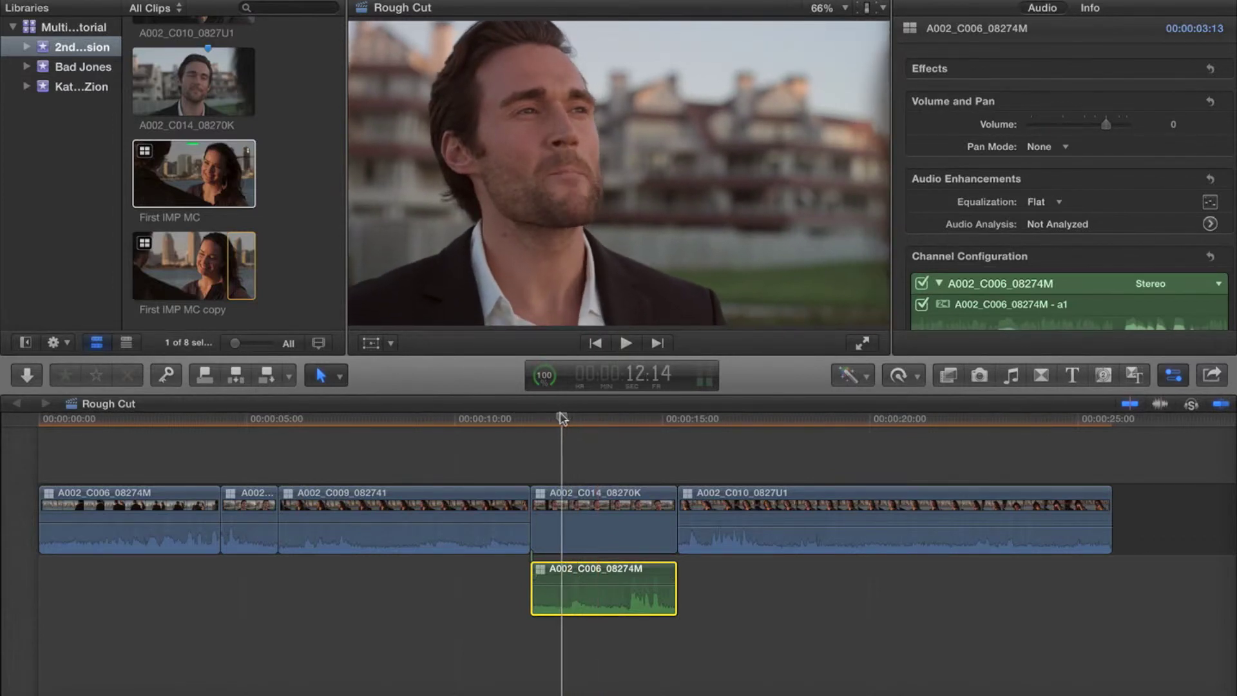
left_click_drag(562, 418, 634, 422)
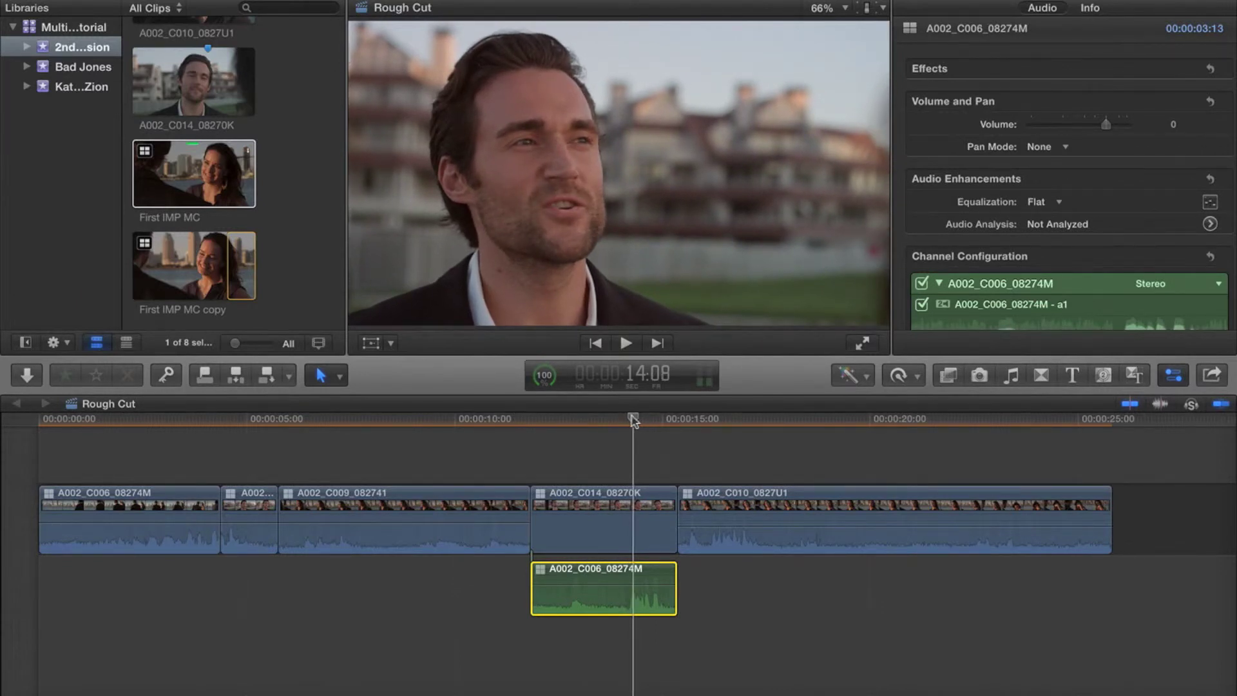
left_click(539, 423)
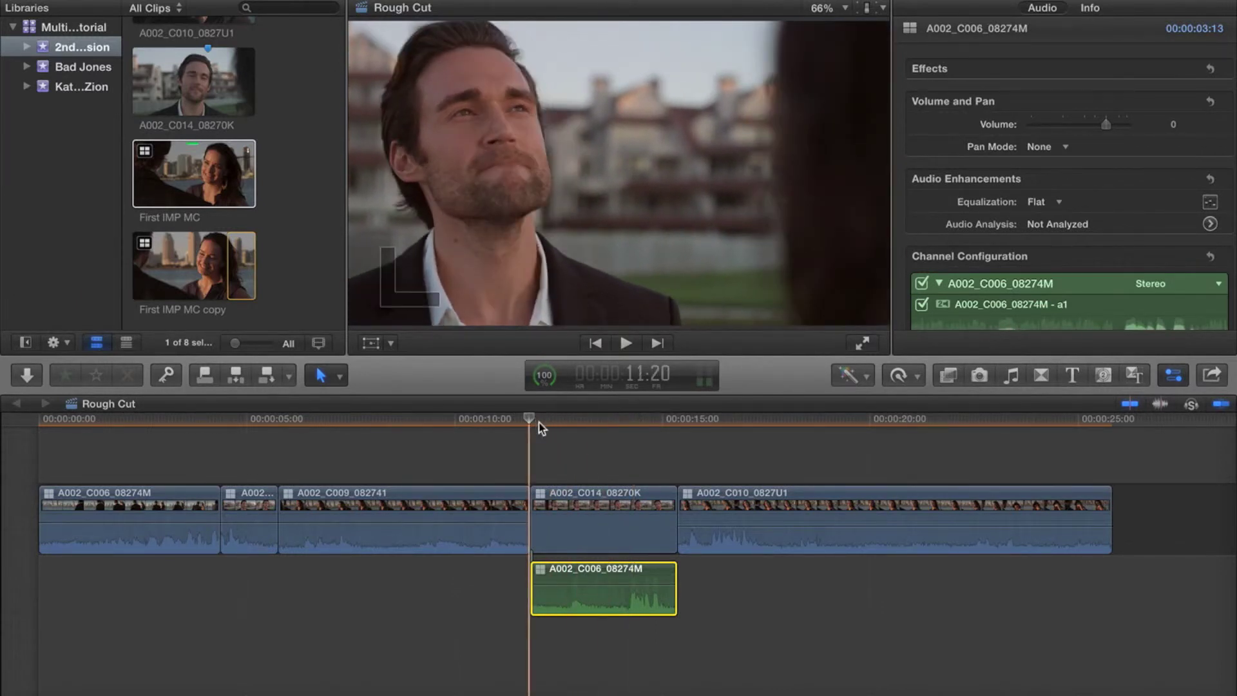
key("space")
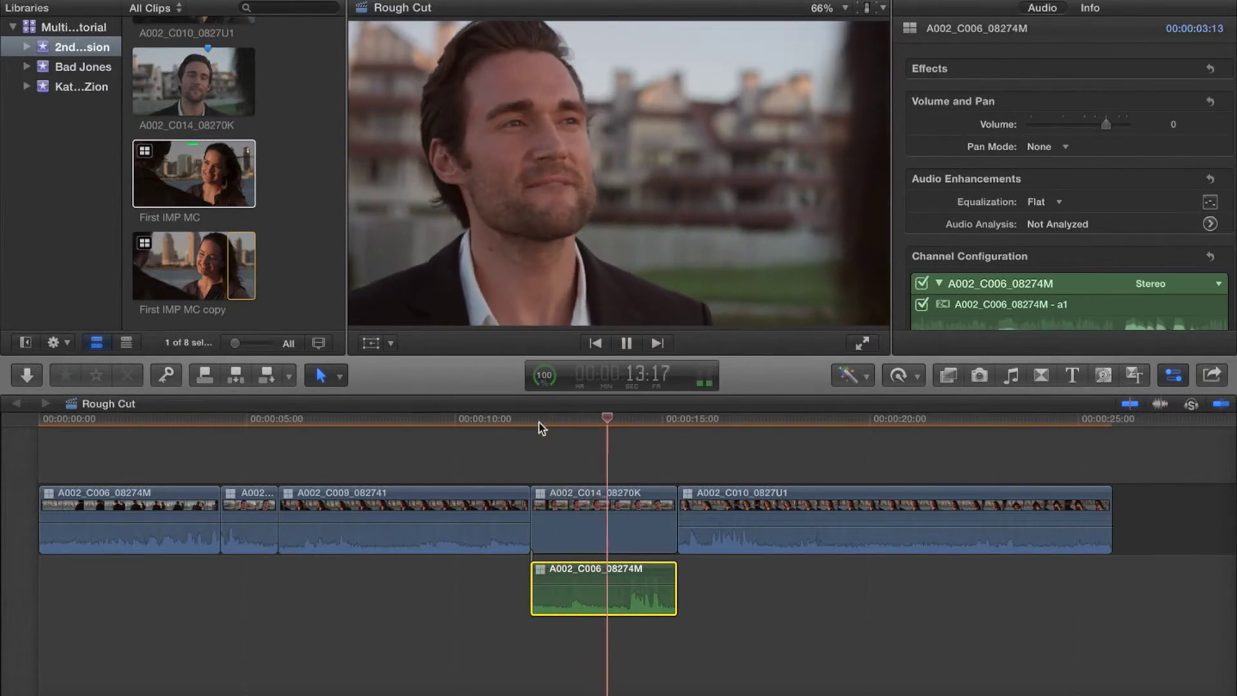
key("space")
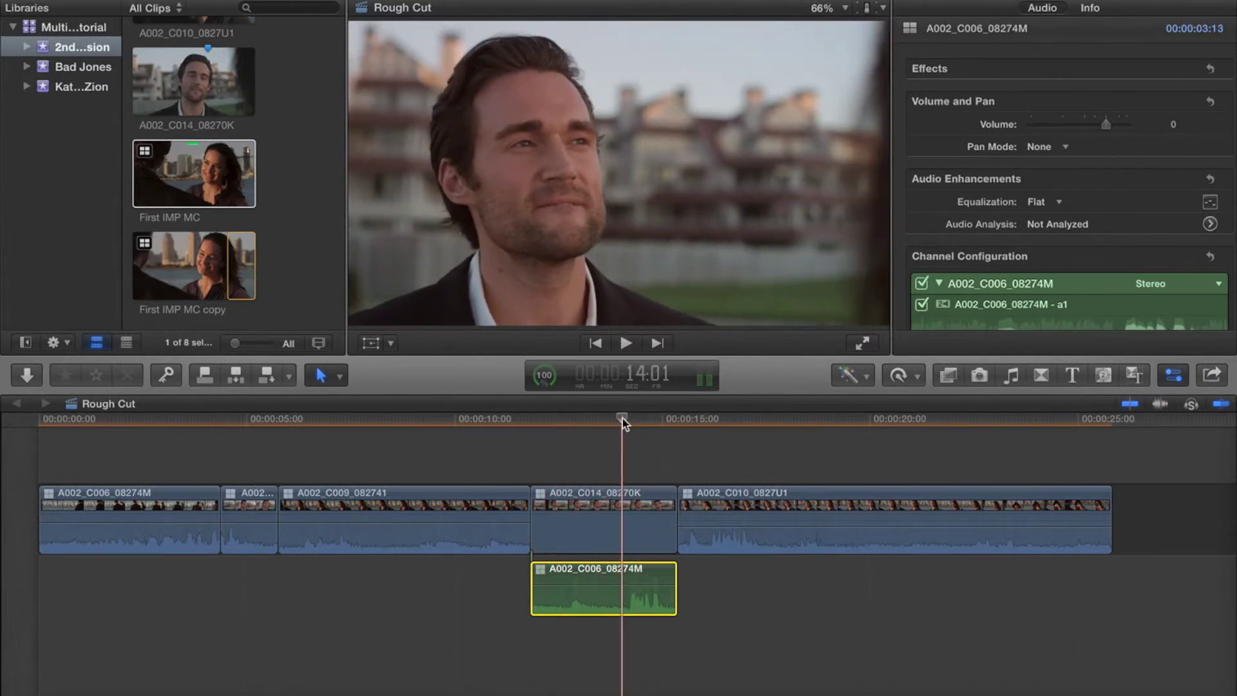
left_click_drag(622, 419, 639, 419)
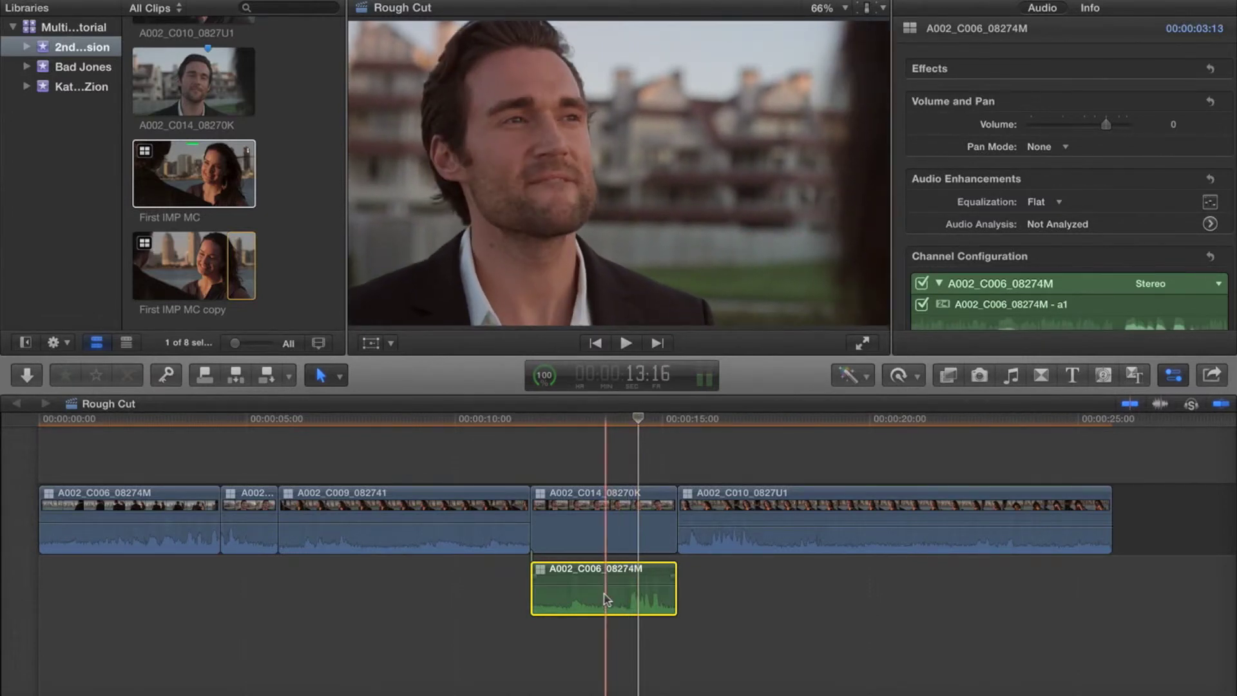
- Slip the detached C006 audio clip into sync with the C014 video, fine-tuning zoomed in
left_click_drag(606, 599, 614, 601)
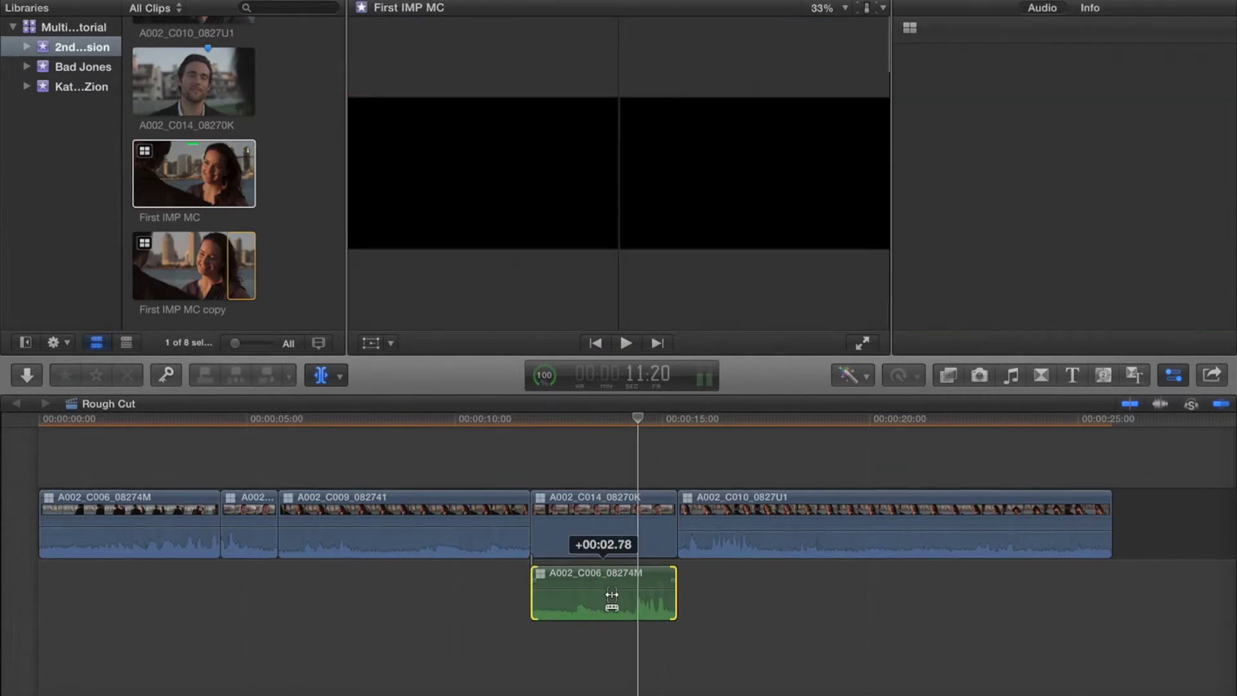
left_click_drag(614, 601, 615, 601)
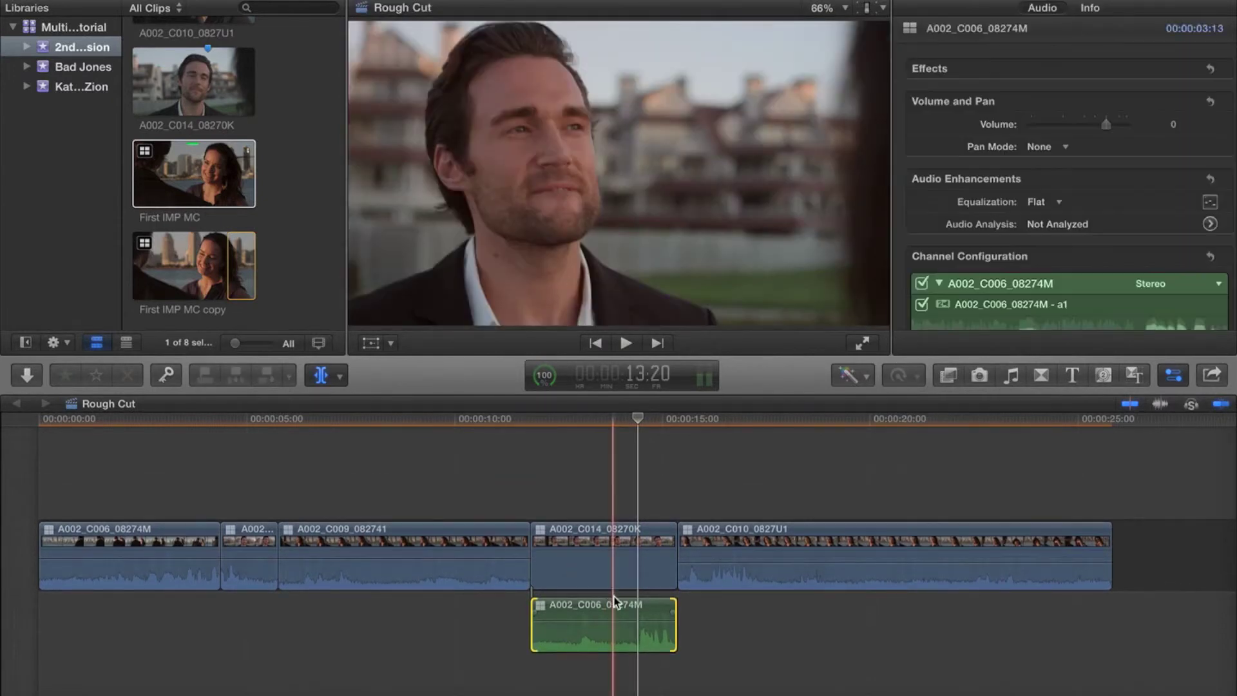
key("super+equal")
key("super+equal")
mouse_move(622, 619)
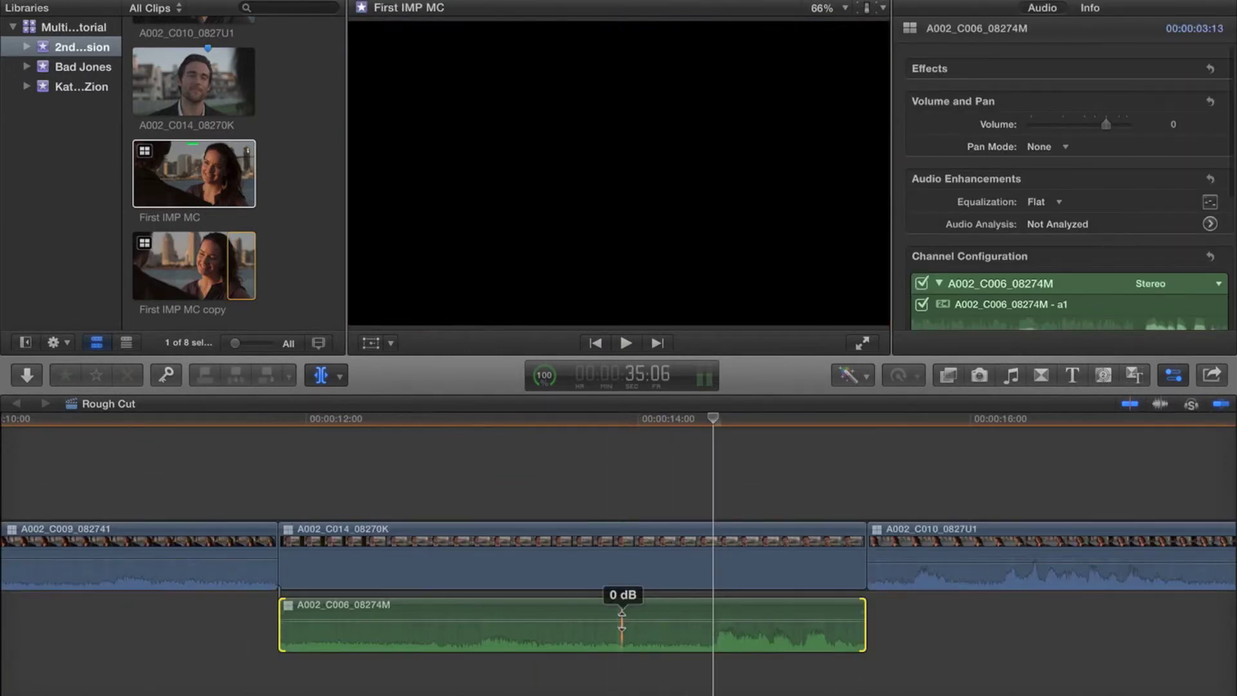
left_click_drag(626, 636, 619, 636)
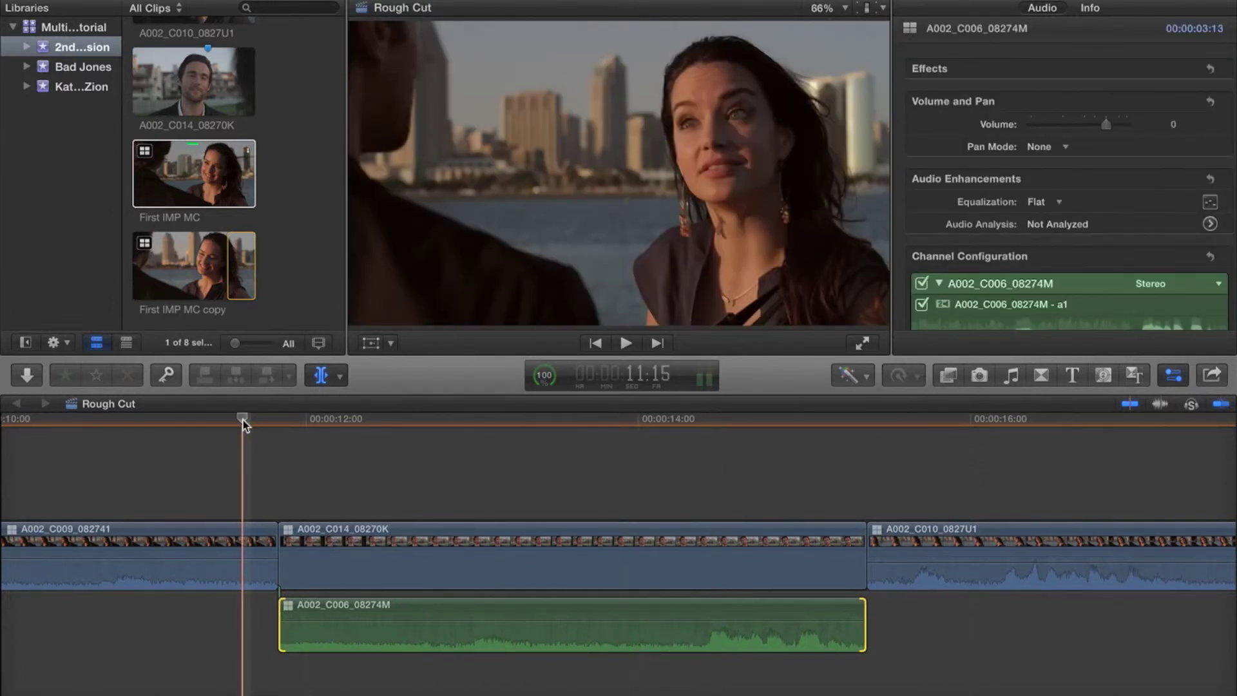